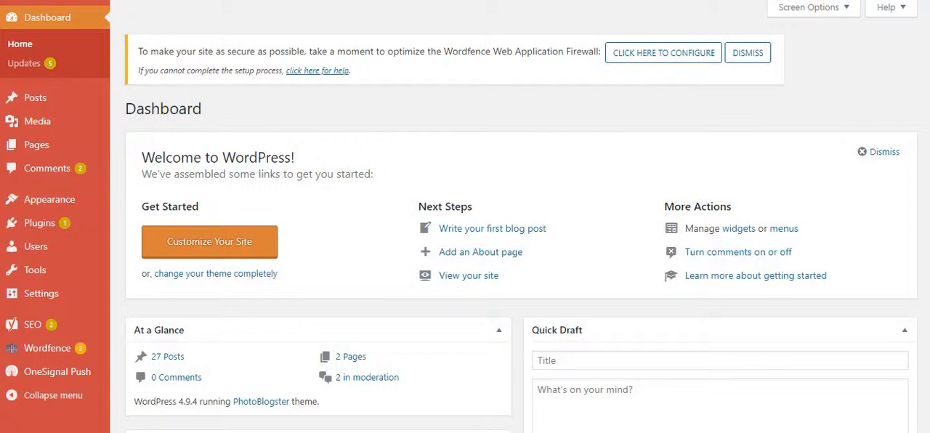
# Search the plugin directory for "envira", and install and activate the Photo Gallery by Envira plugin.
pyautogui.moveTo(39, 223)
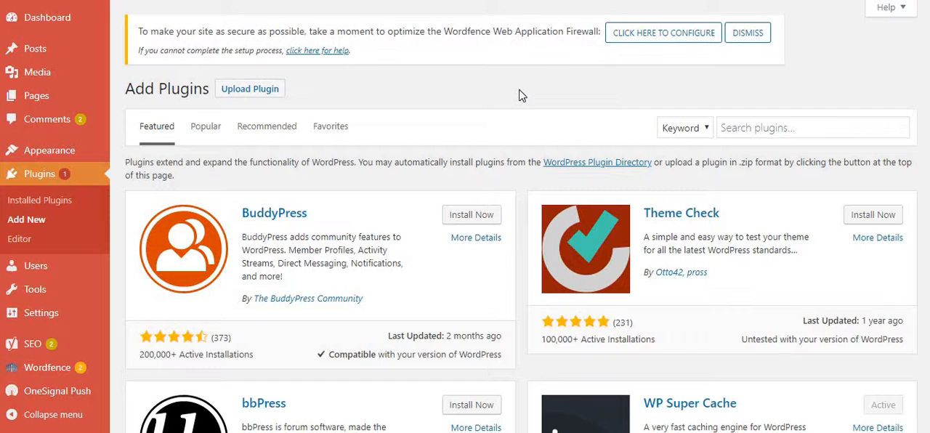
pyautogui.click(773, 131)
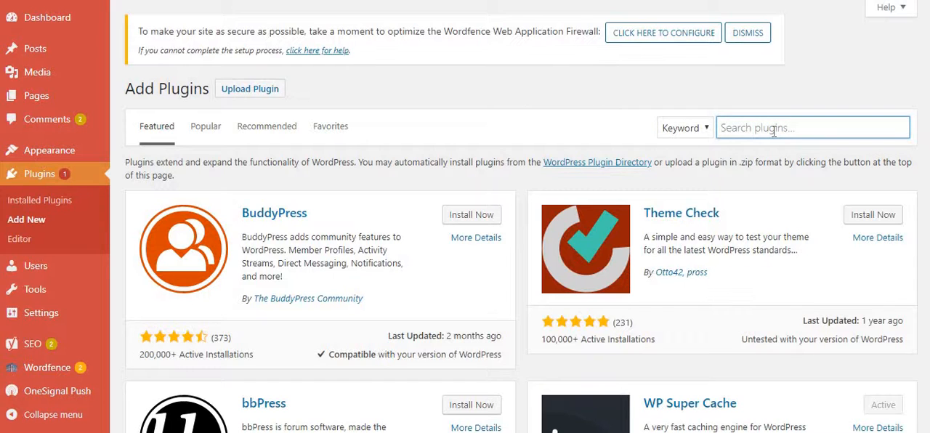
pyautogui.write('en')
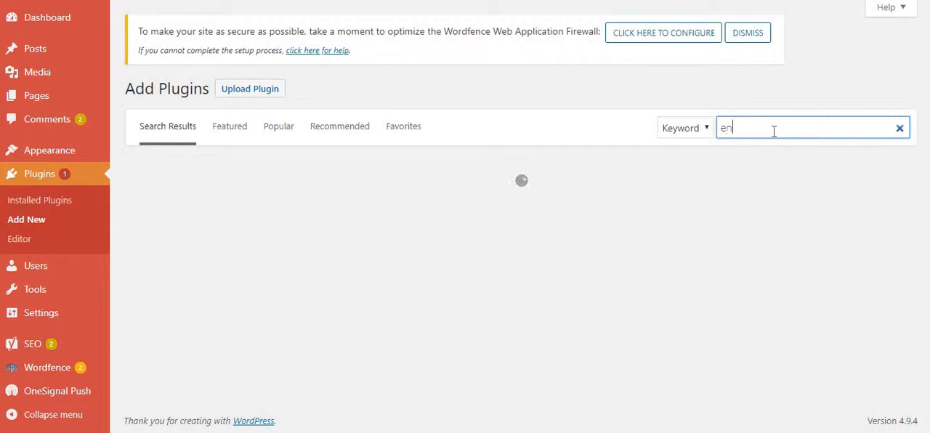
pyautogui.write('vira')
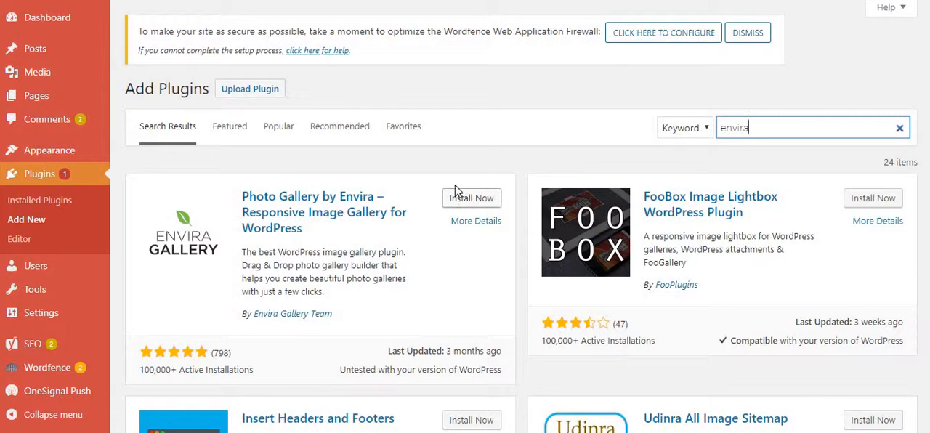
pyautogui.click(481, 200)
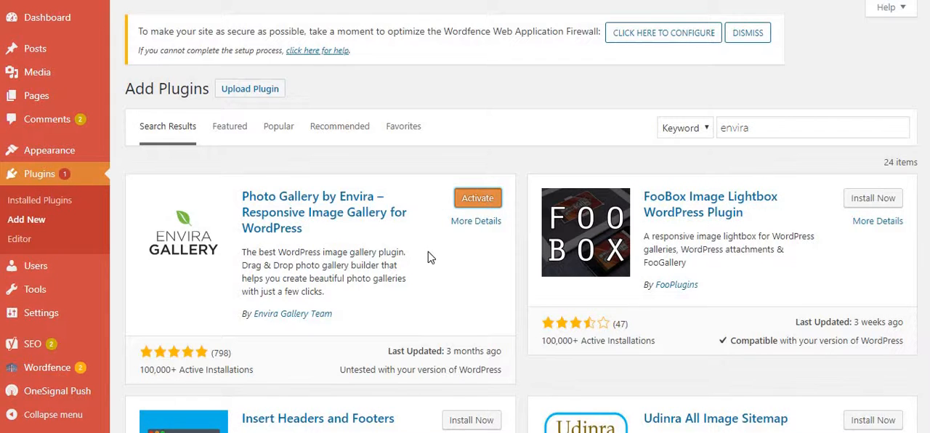
pyautogui.click(468, 205)
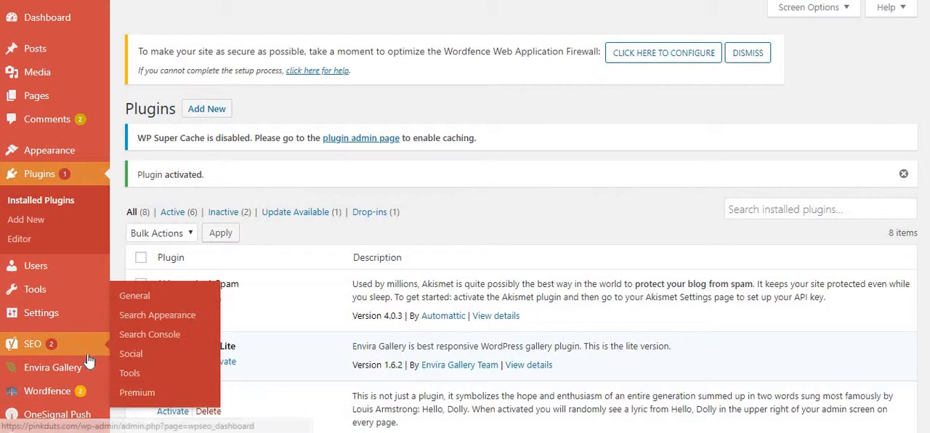
# Create a new Envira gallery titled "photo gallery".
pyautogui.moveTo(63, 374)
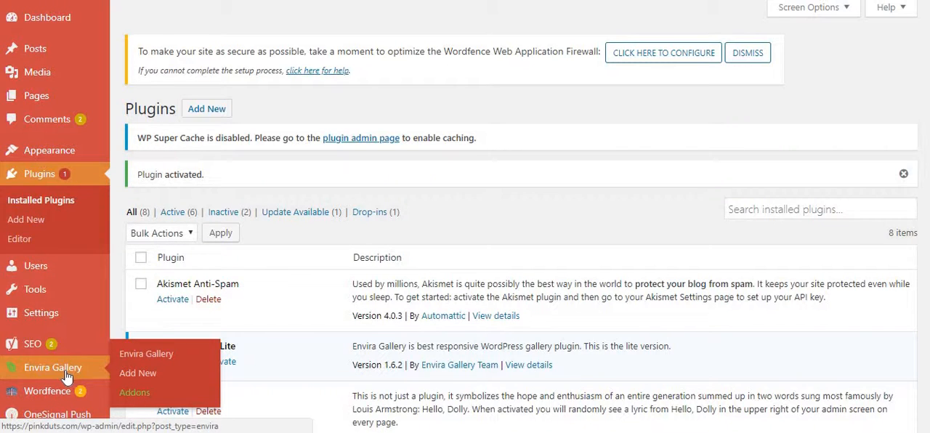
pyautogui.click(140, 379)
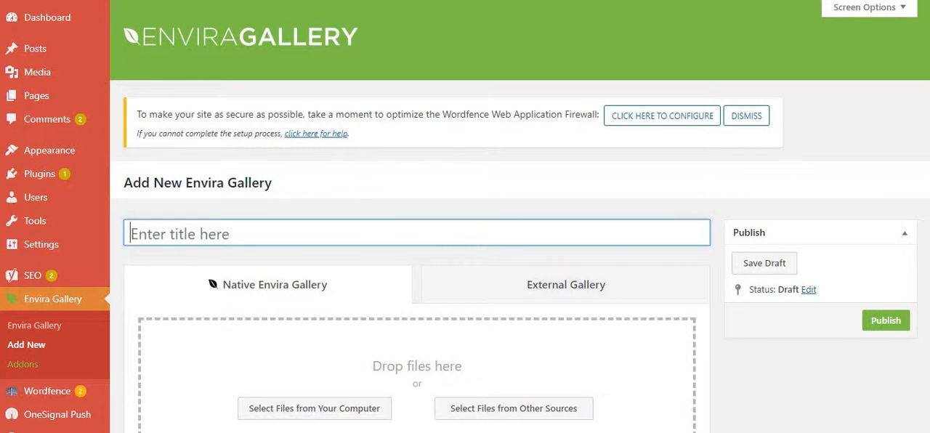
pyautogui.scroll(-2, 356, 154)
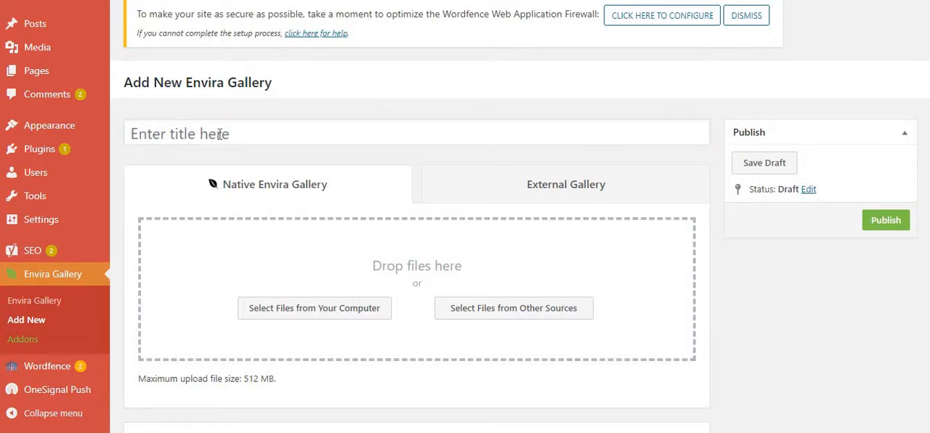
pyautogui.click(219, 134)
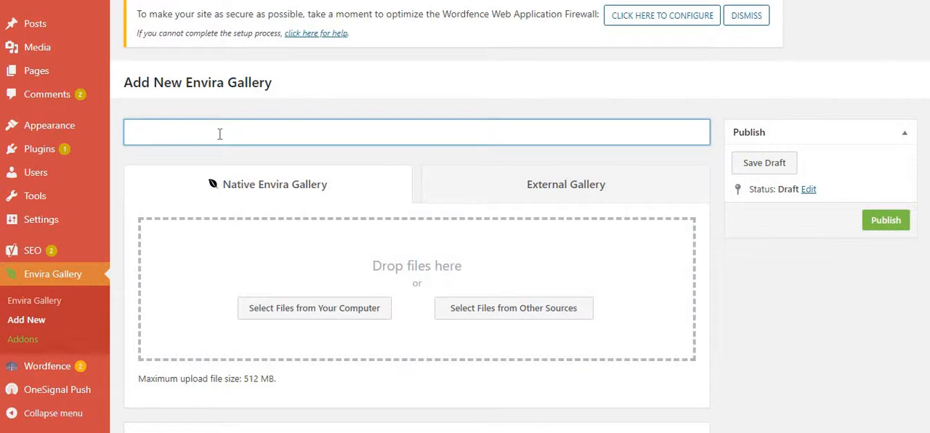
pyautogui.write('photo ga')
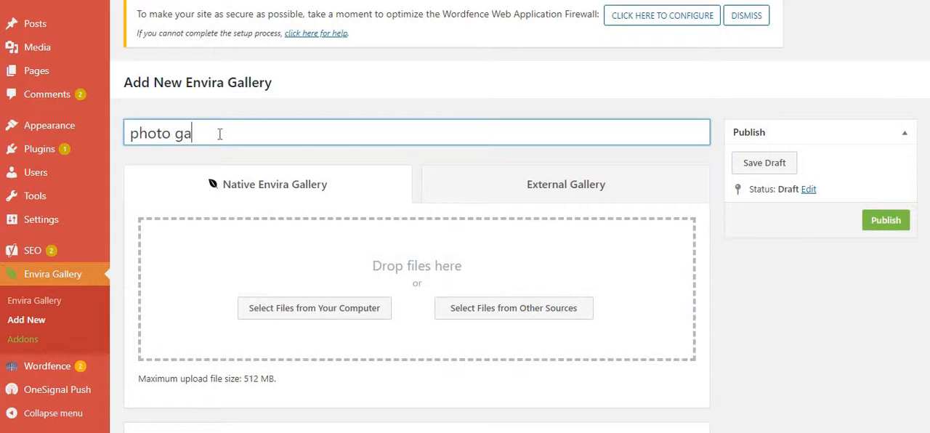
pyautogui.write('llery')
# Upload IMG_20180205_082210.jpg from the desktop folder "photo selected" to the gallery.
pyautogui.click(339, 312)
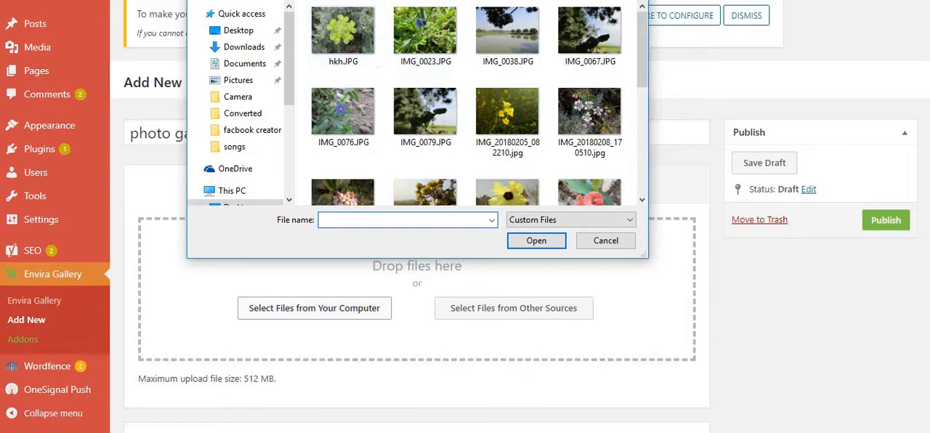
pyautogui.hotkey('alt', 'Up')
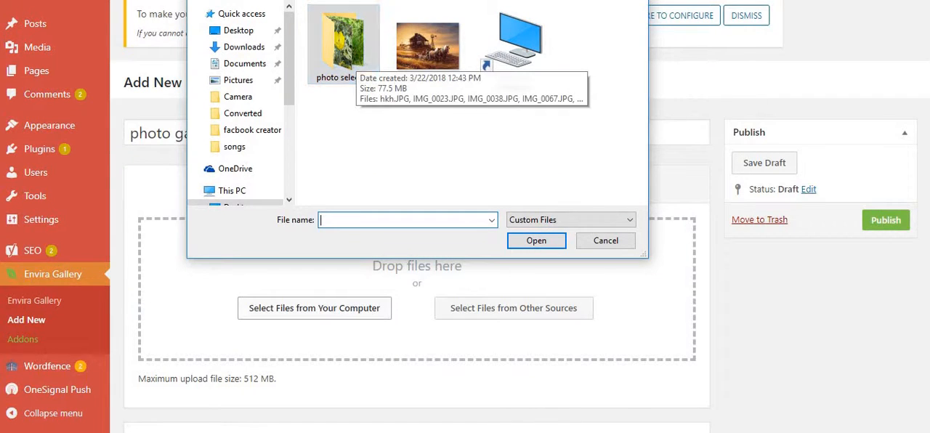
pyautogui.moveTo(386, 0); pyautogui.dragTo(381, 64)
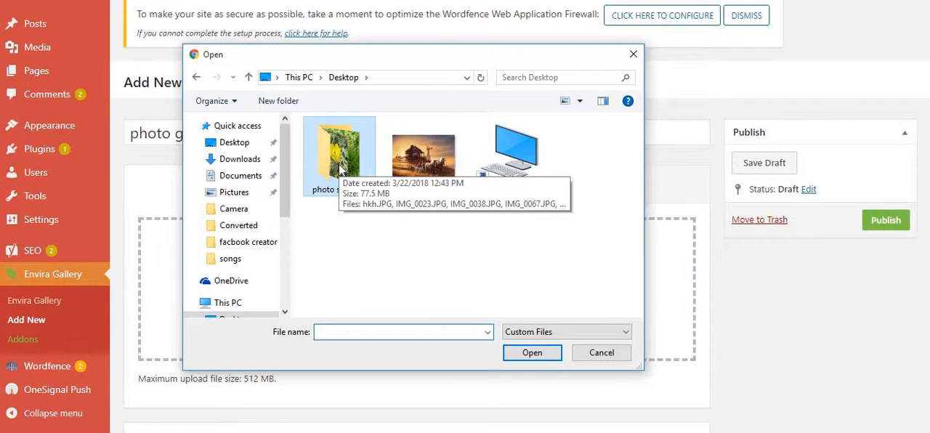
pyautogui.doubleClick(339, 169)
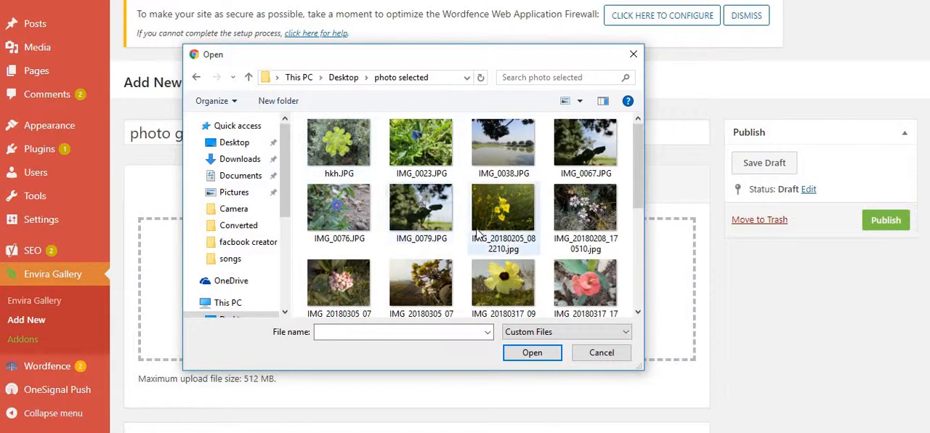
pyautogui.click(518, 246)
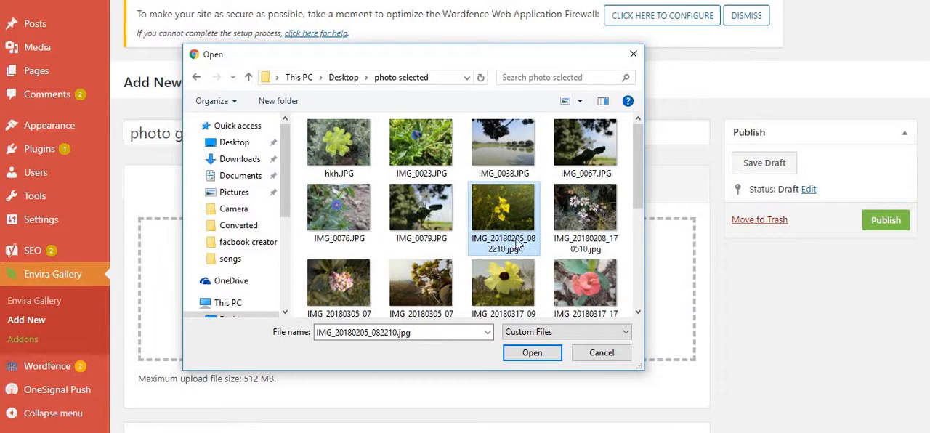
pyautogui.click(533, 353)
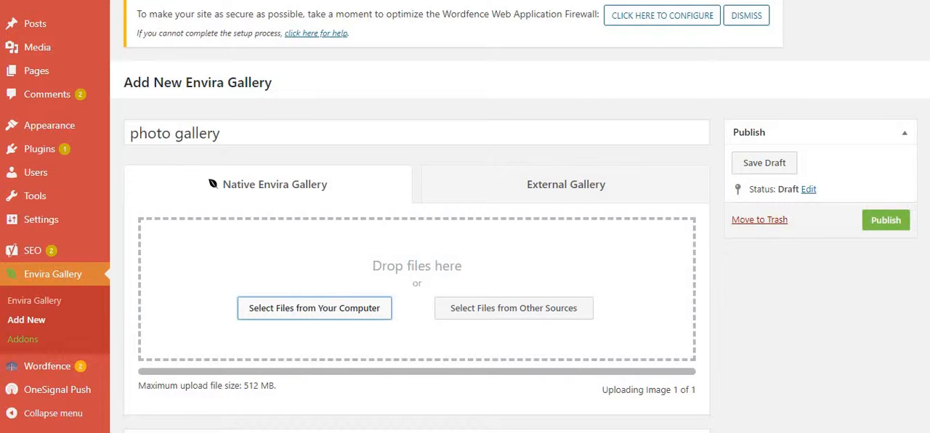
pyautogui.scroll(-6, 417, 277)
pyautogui.scroll(2, 417, 276)
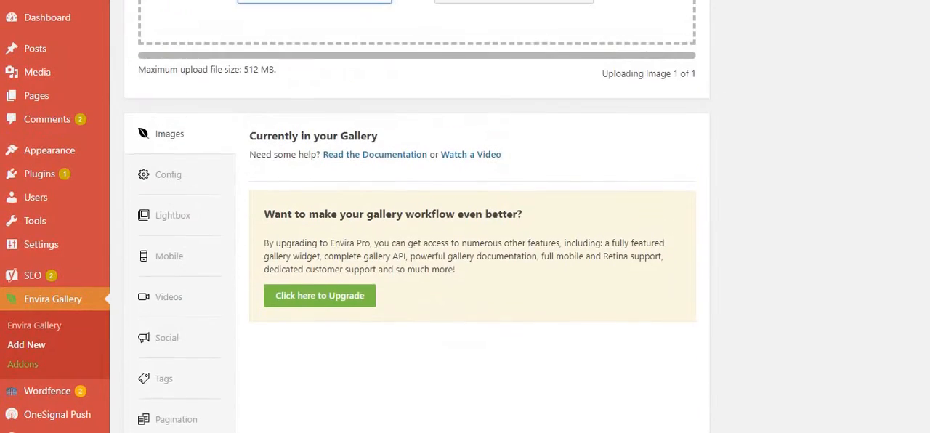
pyautogui.scroll(4, 418, 218)
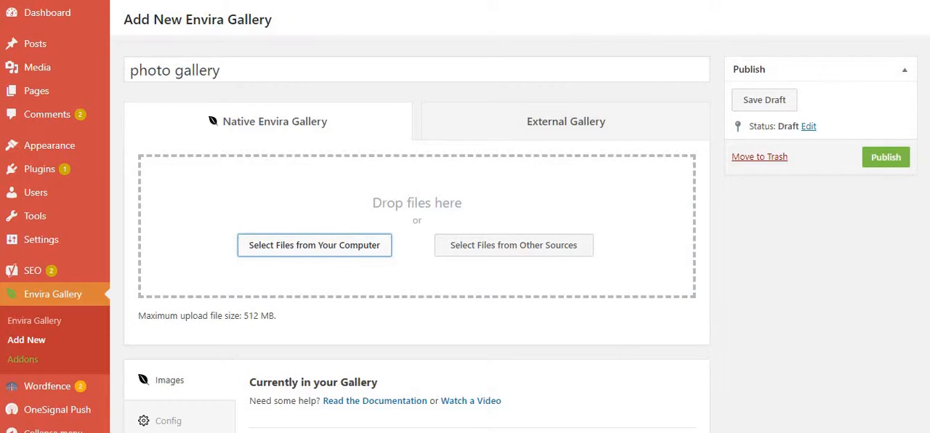
pyautogui.scroll(-3, 416, 218)
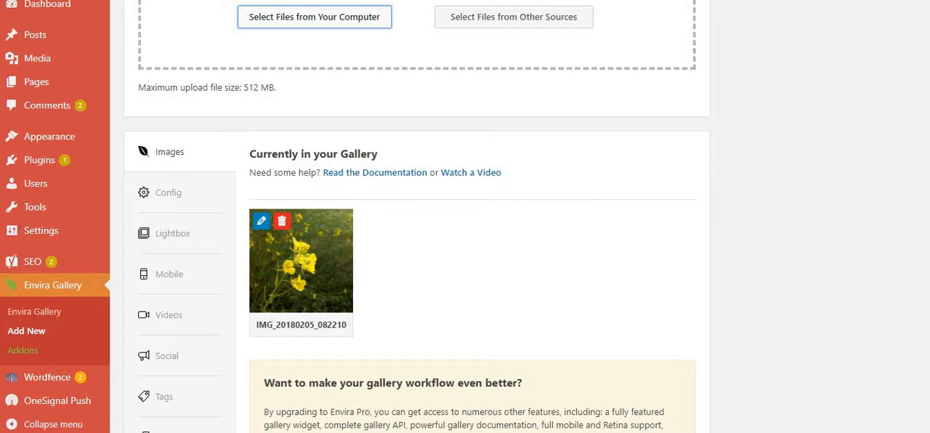
# Upload IMG_20180317_094230.jpg from the "photo selected" folder as the gallery's second image.
pyautogui.scroll(4, 923, 87)
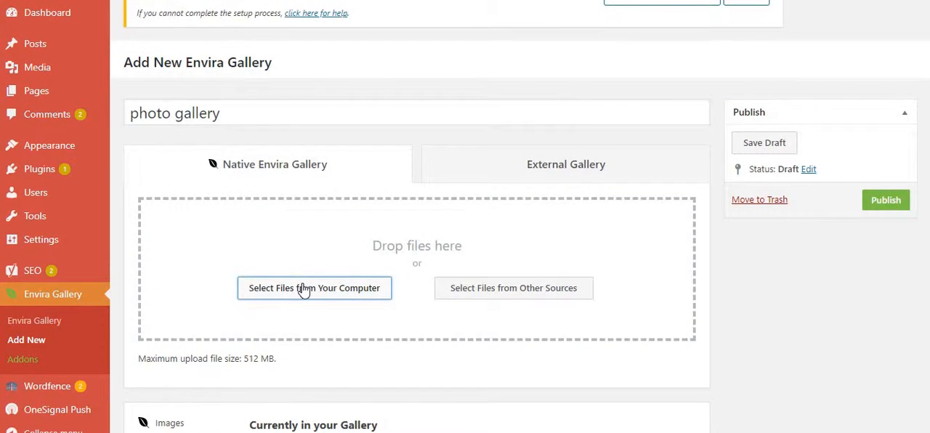
pyautogui.click(304, 289)
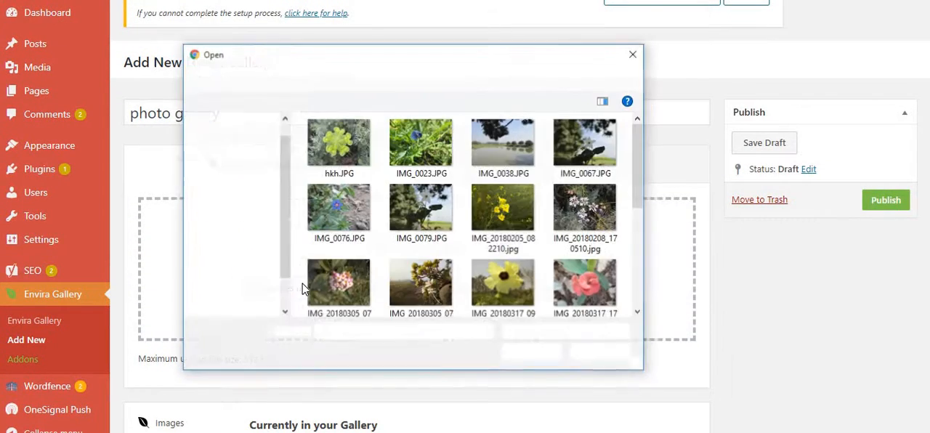
pyautogui.click(491, 289)
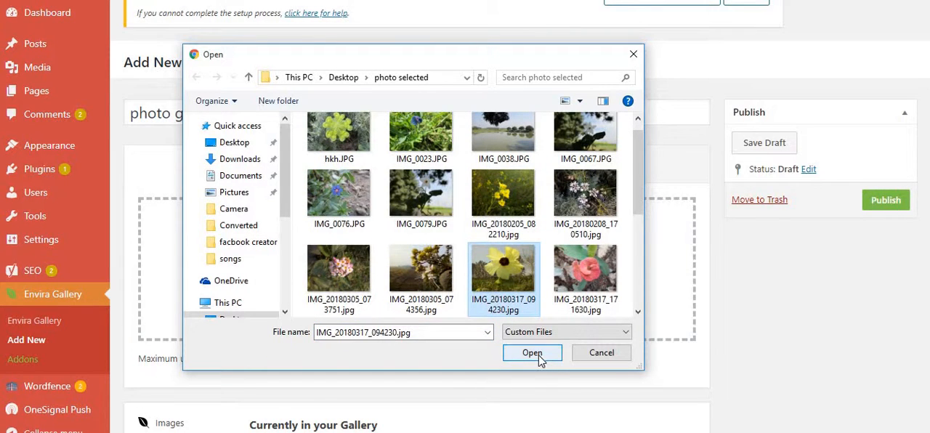
pyautogui.click(539, 359)
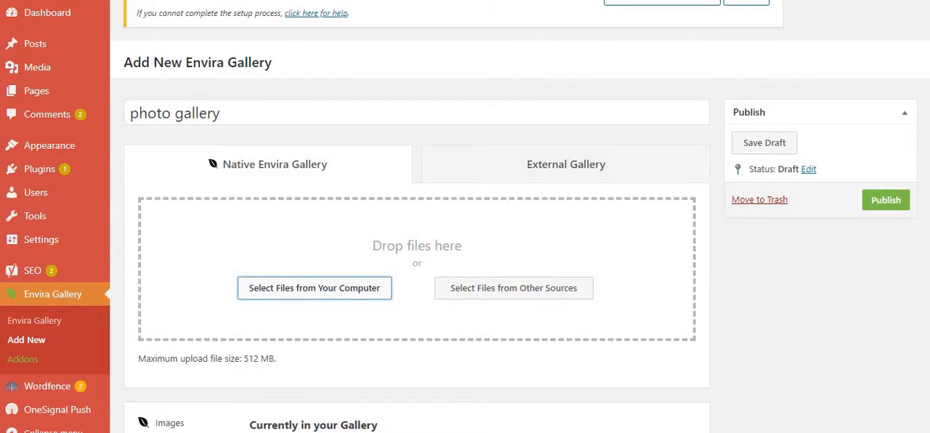
pyautogui.scroll(-4, 552, 253)
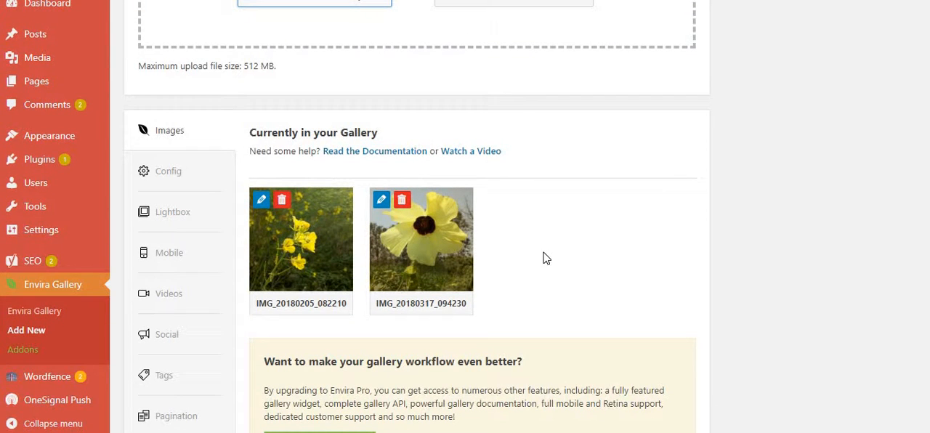
# Publish the gallery and look over its images and shortcodes.
pyautogui.scroll(3, 465, 218)
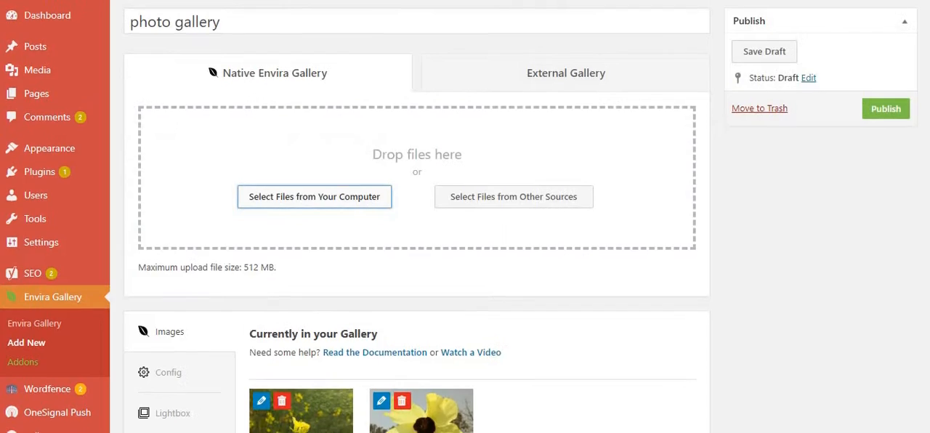
pyautogui.scroll(-2, 465, 218)
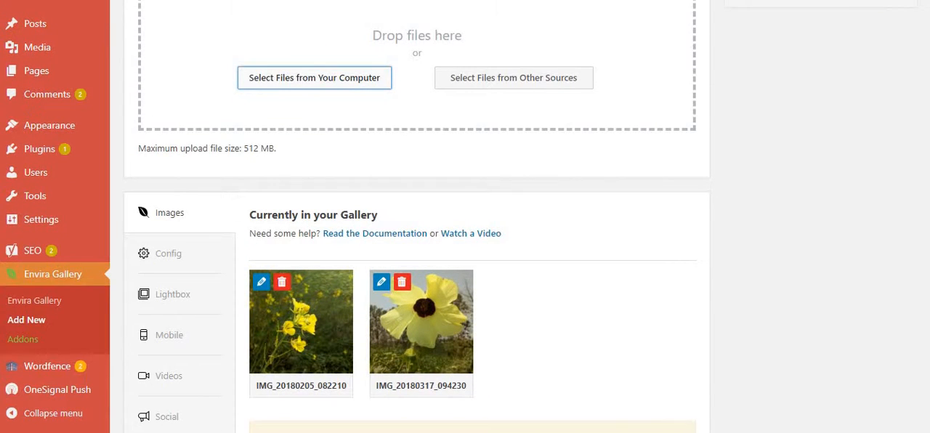
pyautogui.scroll(2, 465, 219)
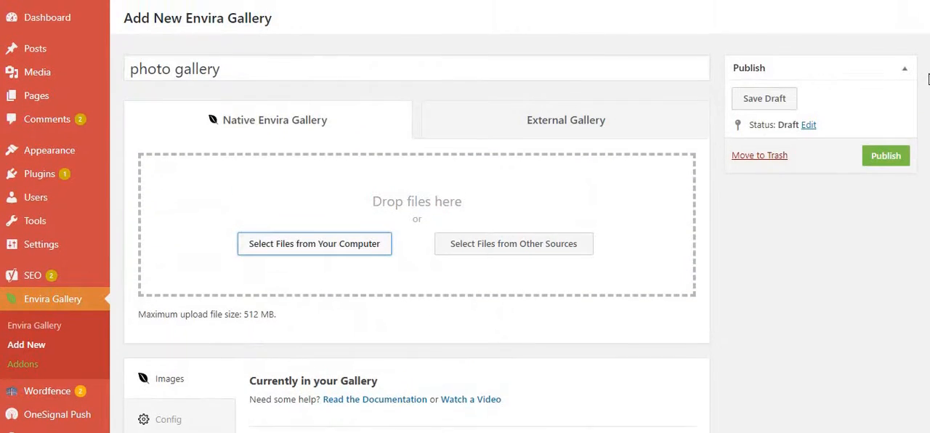
pyautogui.click(876, 148)
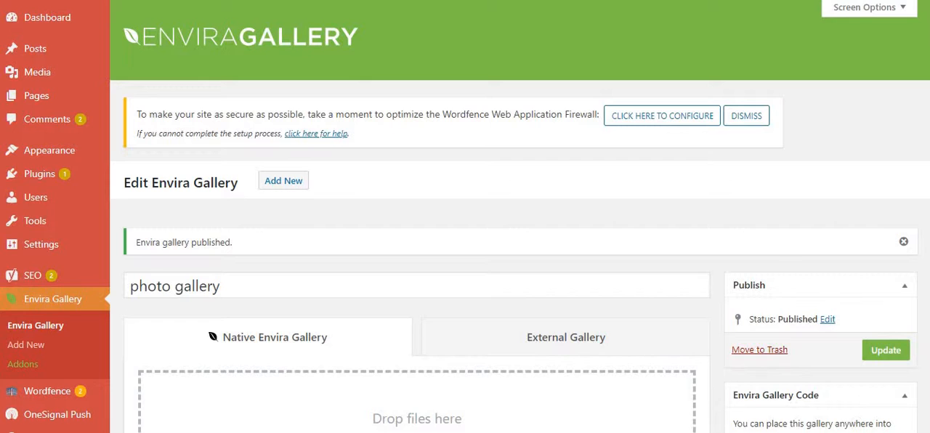
pyautogui.scroll(-5, 417, 291)
pyautogui.scroll(3, 417, 290)
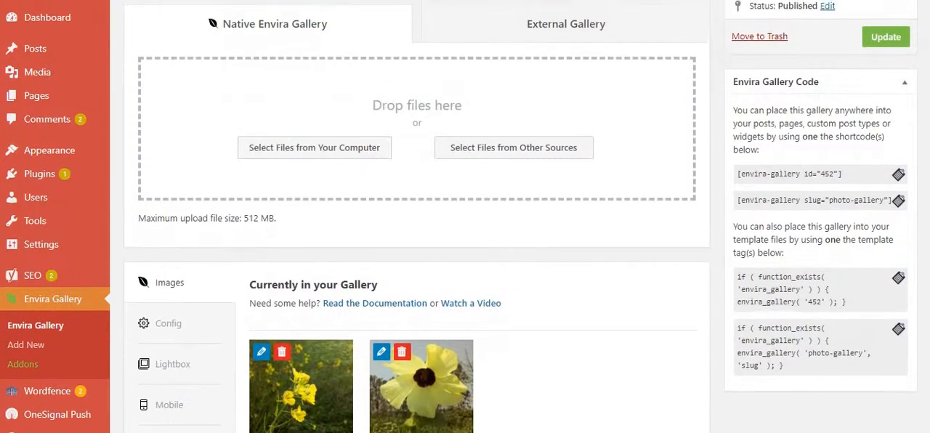
pyautogui.scroll(2, 519, 218)
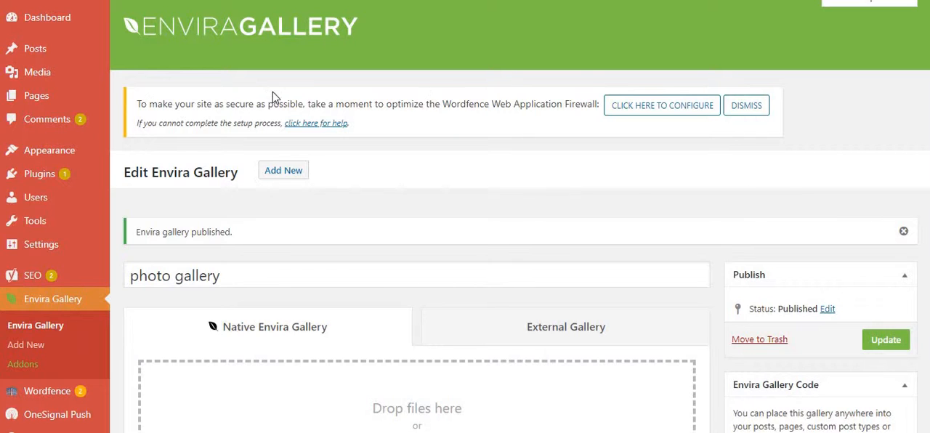
# Create a new page titled "Gallery".
pyautogui.moveTo(33, 93)
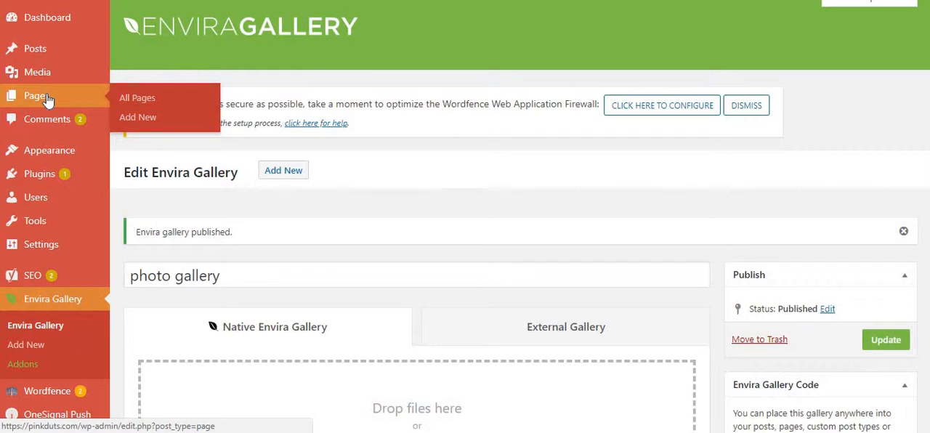
pyautogui.click(143, 118)
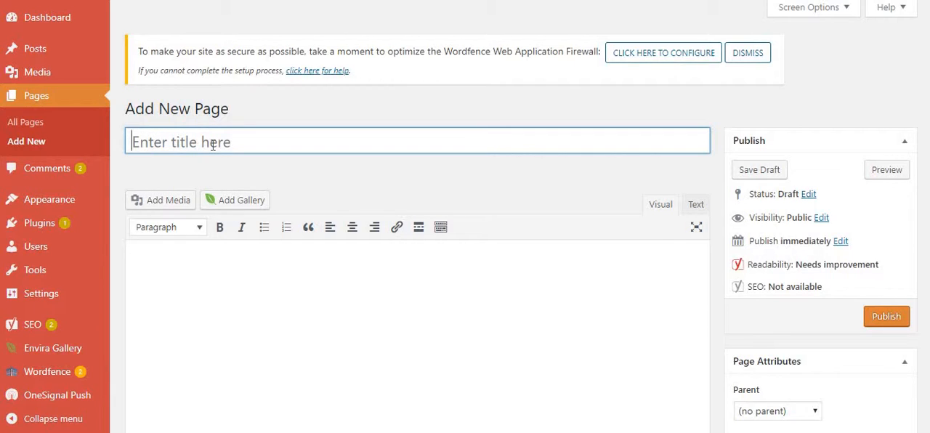
pyautogui.write('Ga')
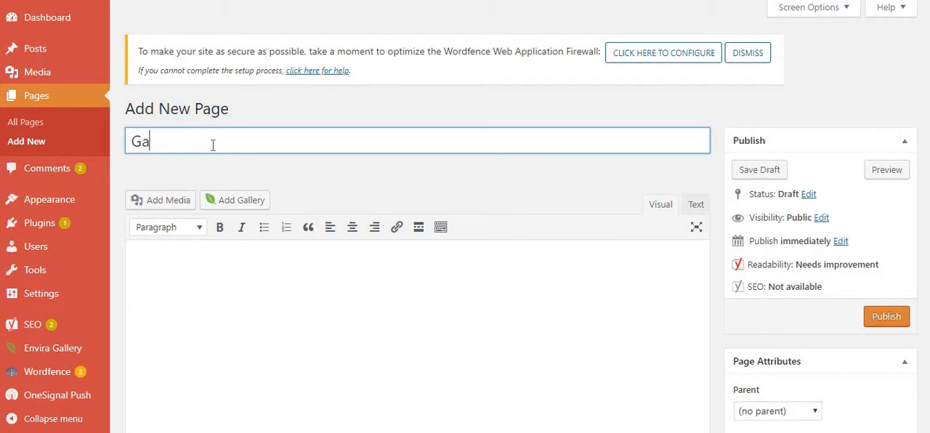
pyautogui.write('llery')
# Insert the "photo gallery" Envira gallery into the page body without displaying its title, and publish the page.
pyautogui.click(236, 208)
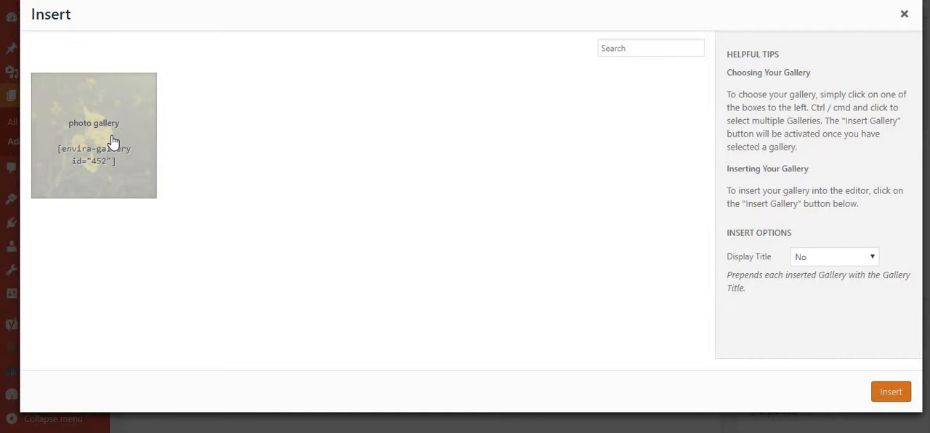
pyautogui.click(113, 141)
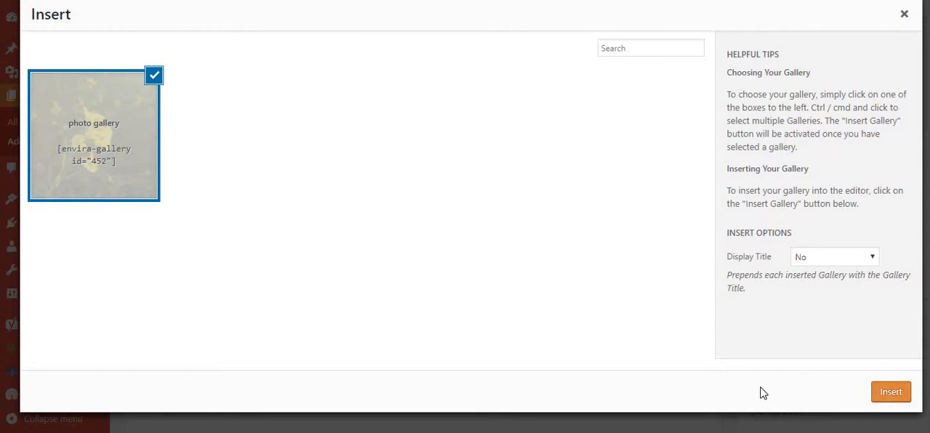
pyautogui.click(889, 393)
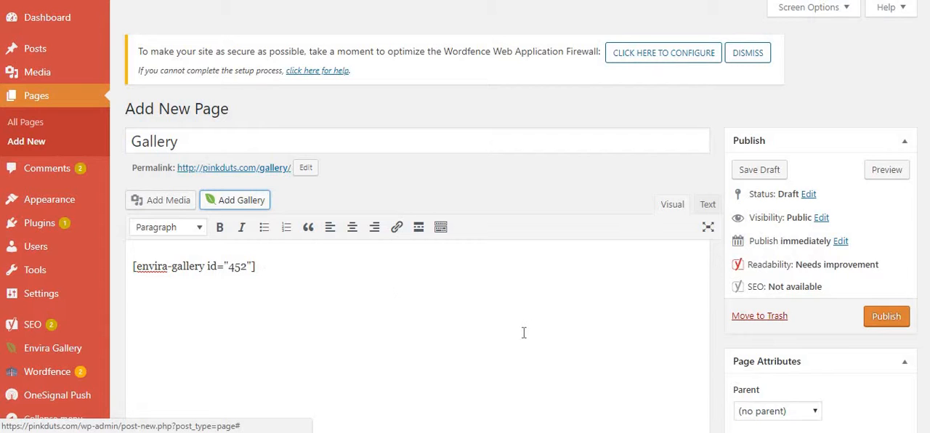
pyautogui.click(880, 326)
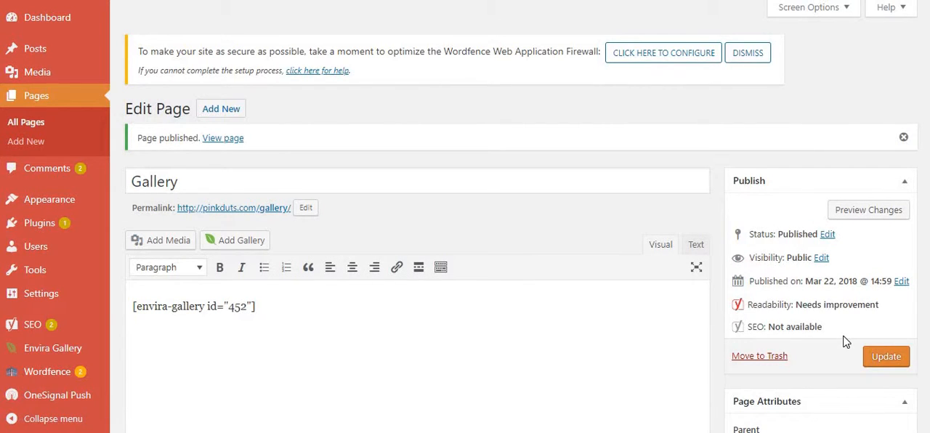
# View the published Gallery page in a separate browser tab and look through both photos enlarged in the lightbox, closing it when done.
pyautogui.rightClick(213, 208)
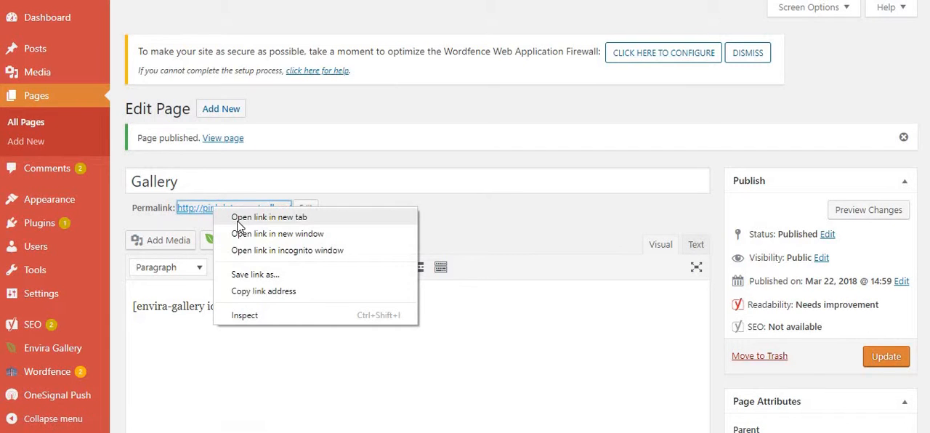
pyautogui.click(240, 219)
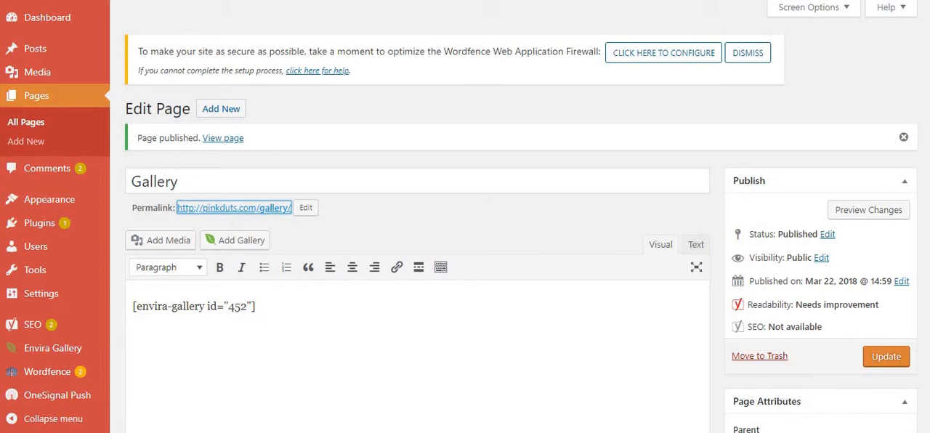
pyautogui.hotkey('ctrl', 'Tab')
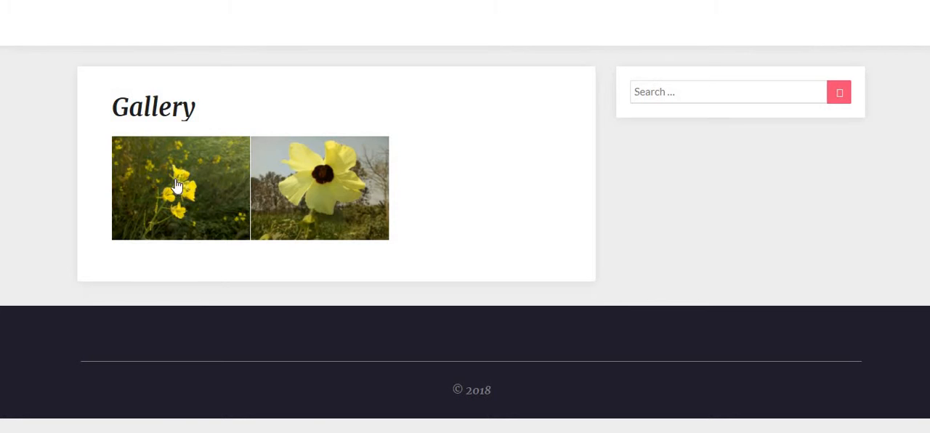
pyautogui.click(161, 198)
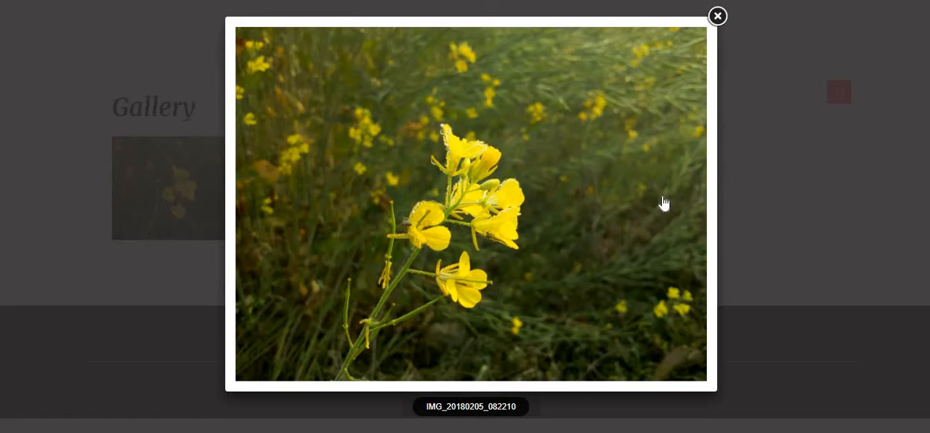
pyautogui.click(691, 206)
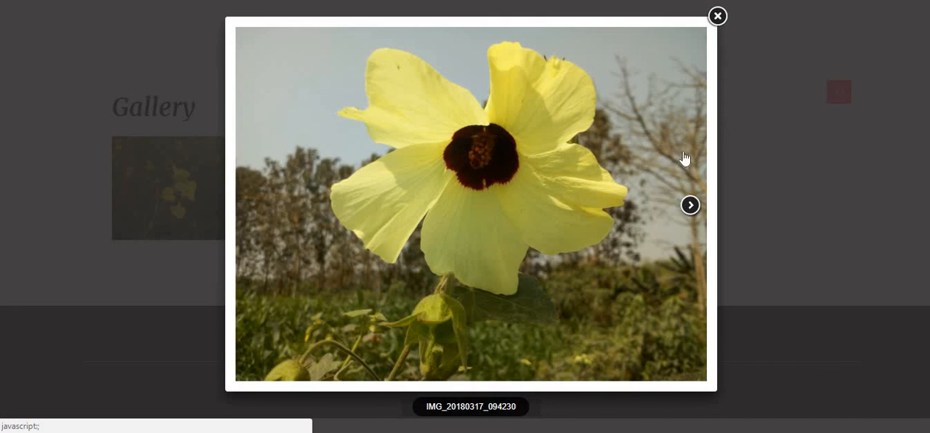
pyautogui.click(718, 16)
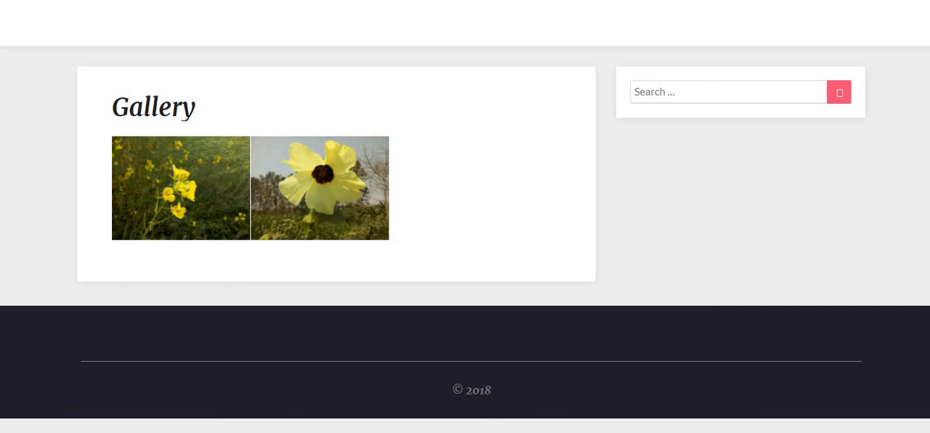